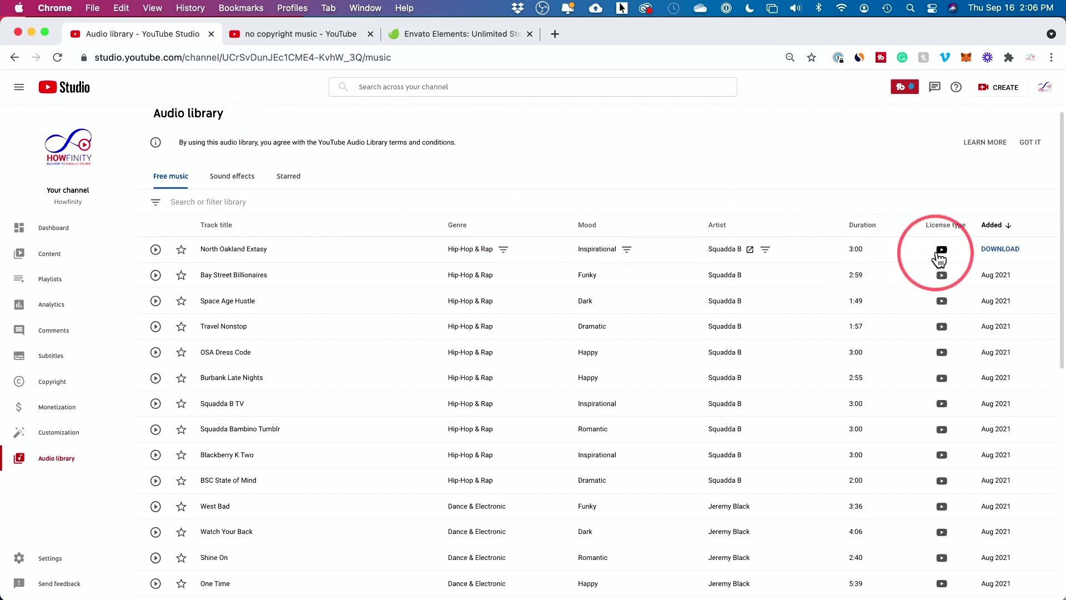
Examine the license type details of several free music tracks, including North Oakland Extasy and Travel Nonstop
mouse_move(944, 256)
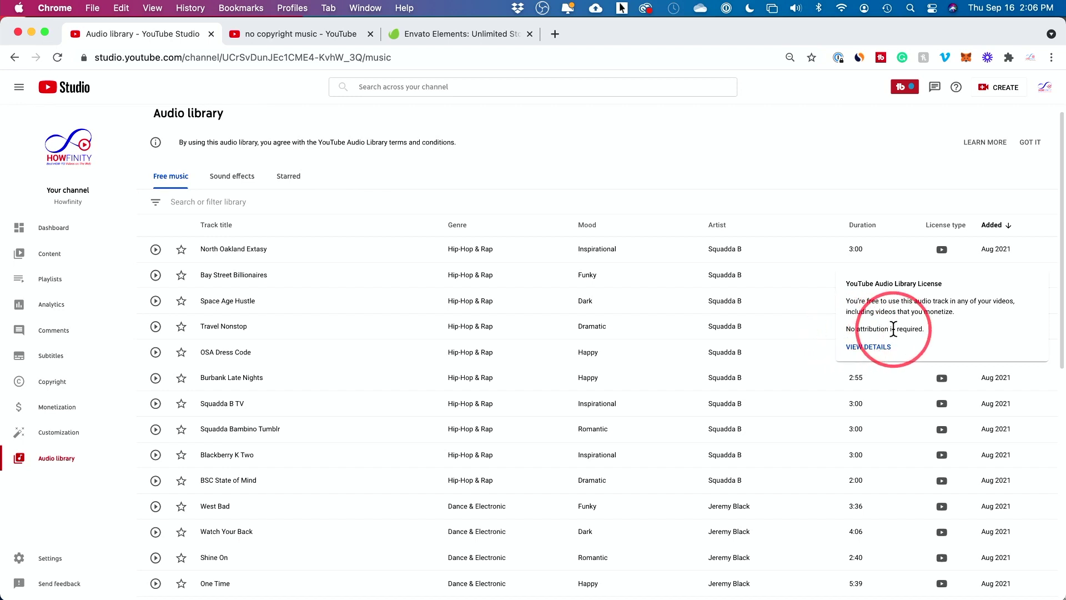
mouse_move(944, 381)
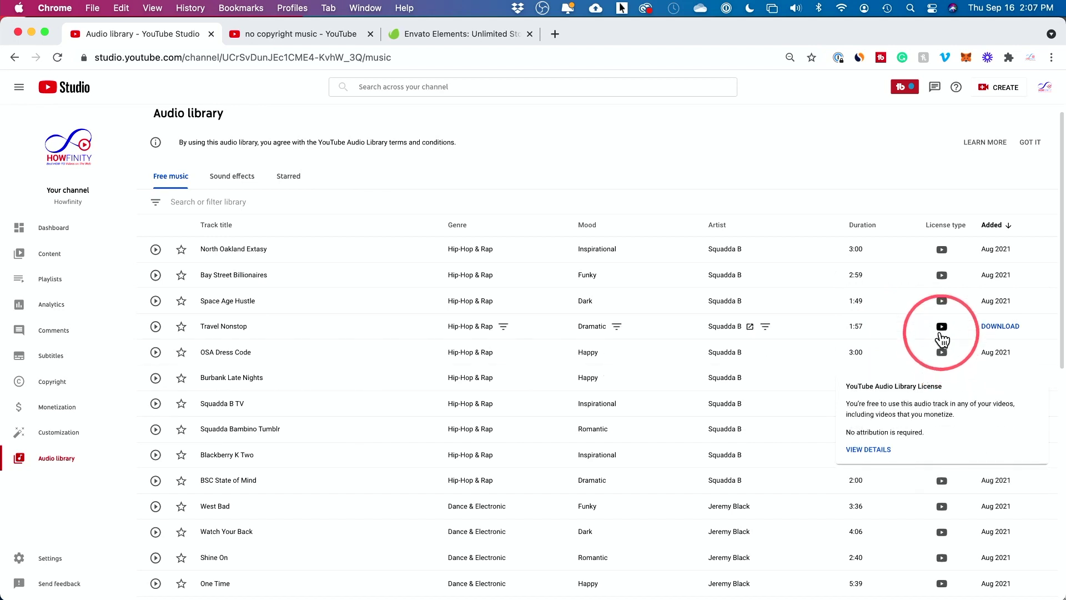
mouse_move(942, 333)
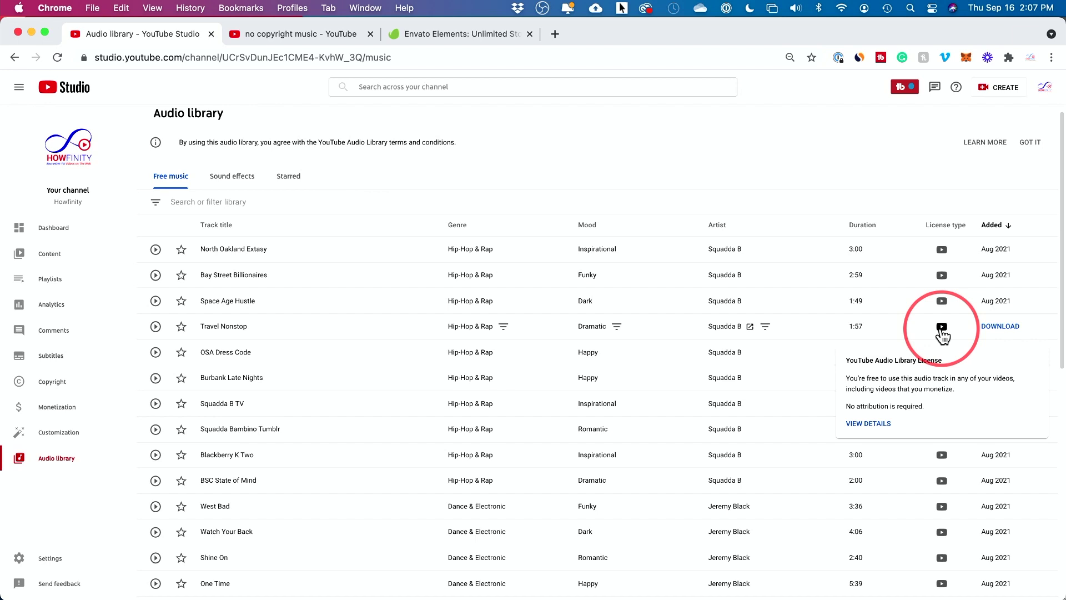
Sort the free music tracks by duration, trying both orders and ending with the shortest first
click(860, 226)
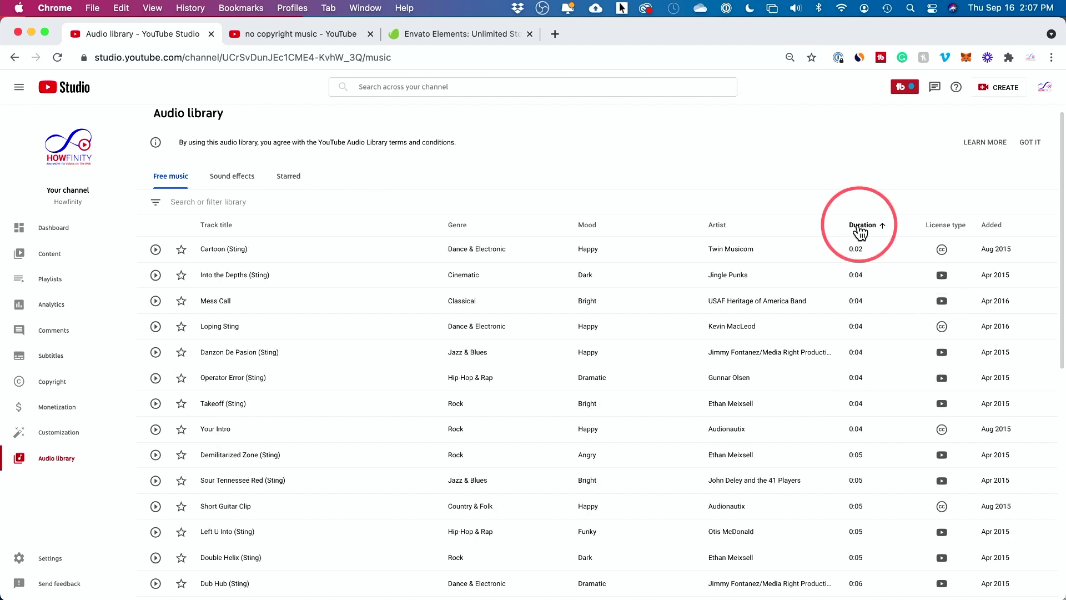
click(861, 228)
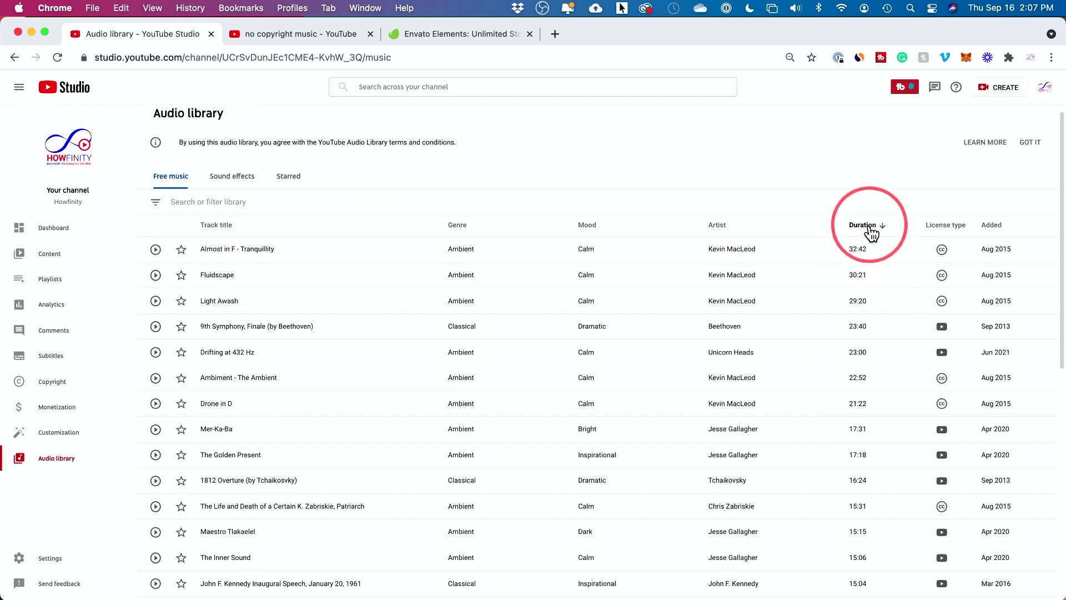
click(869, 226)
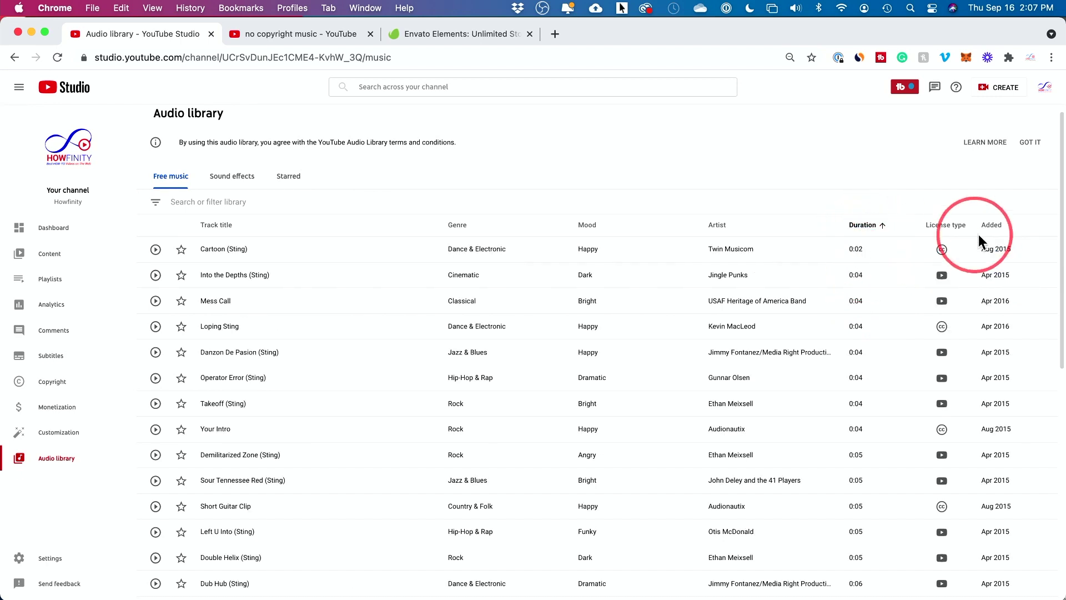
Sort the free music tracks by date added, newest first, and download North Oakland Extasy
click(993, 225)
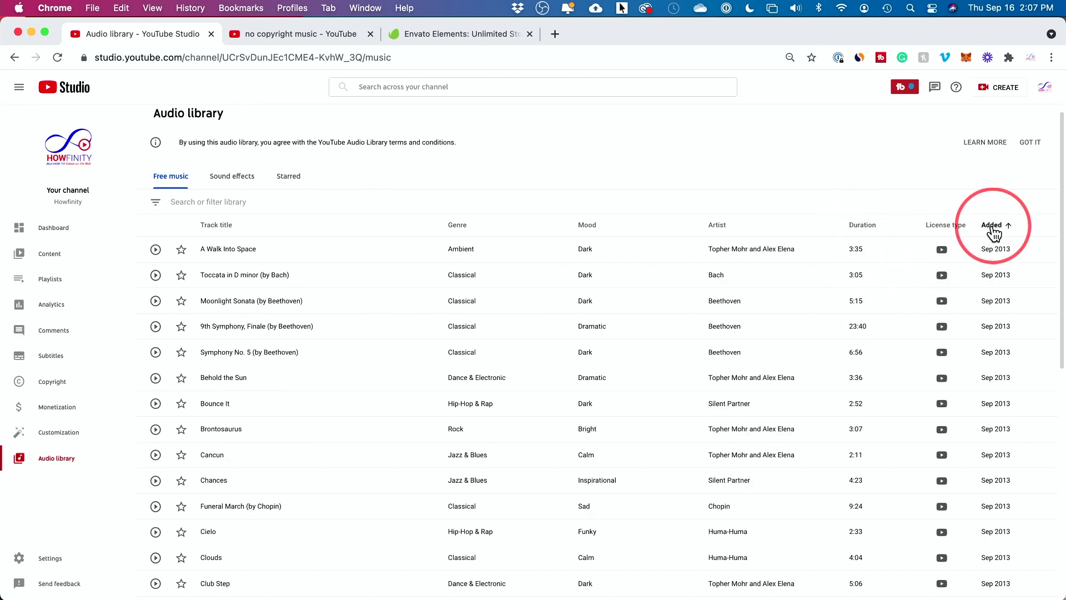
click(993, 228)
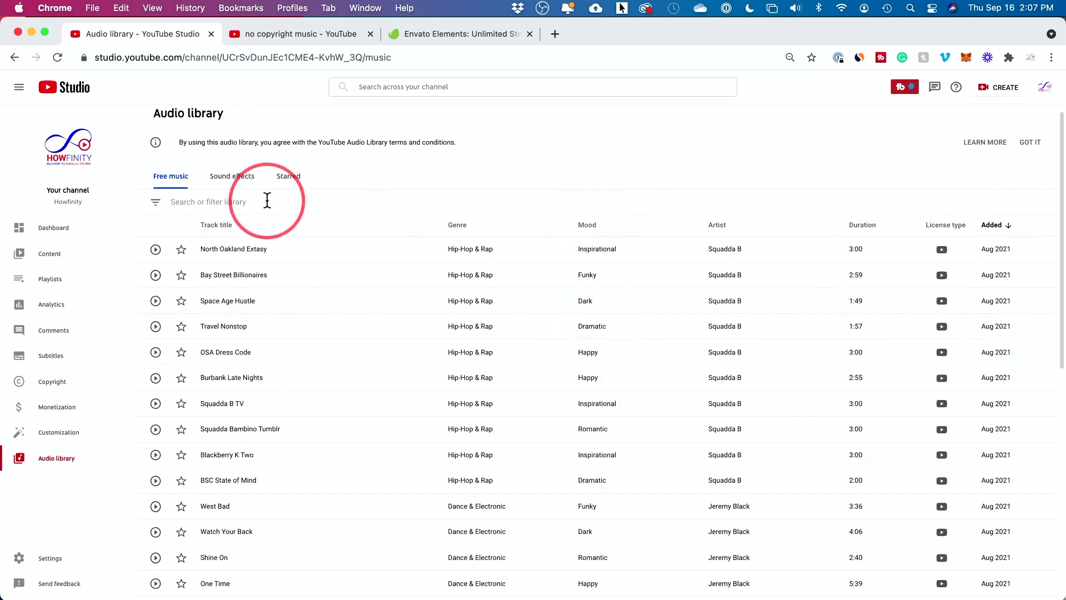
scroll(542, 342, up, 1)
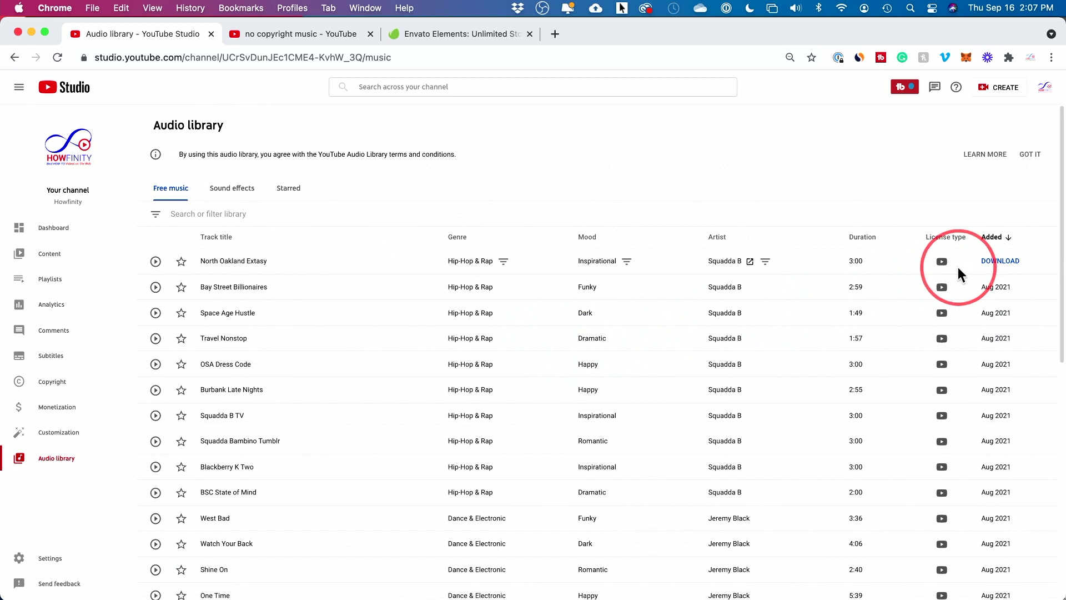
click(994, 269)
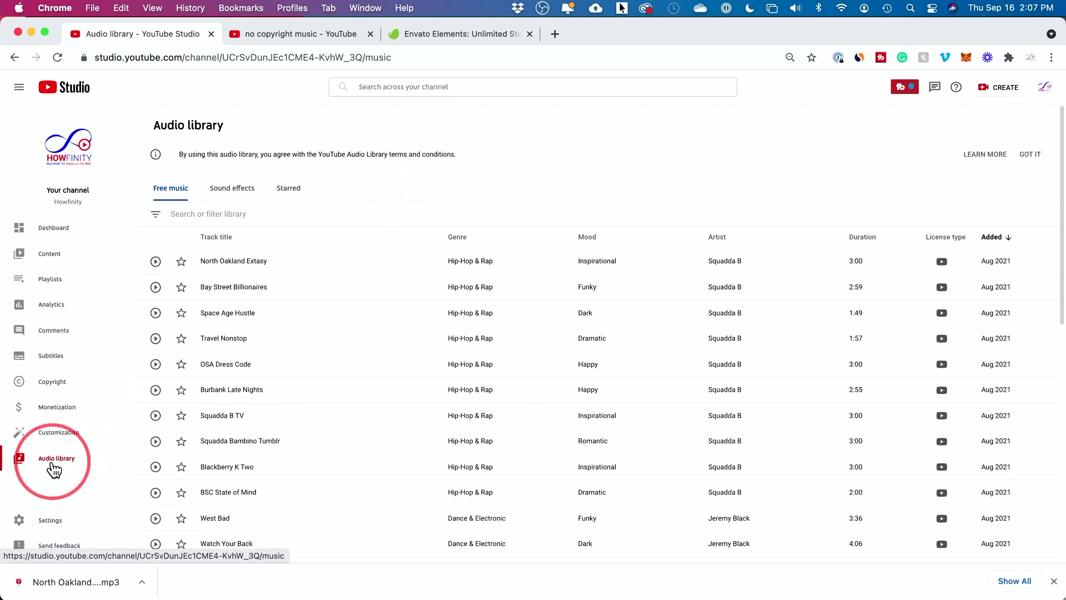
Browse the whole first page of free music tracks in the audio library
scroll(744, 274, down, 10)
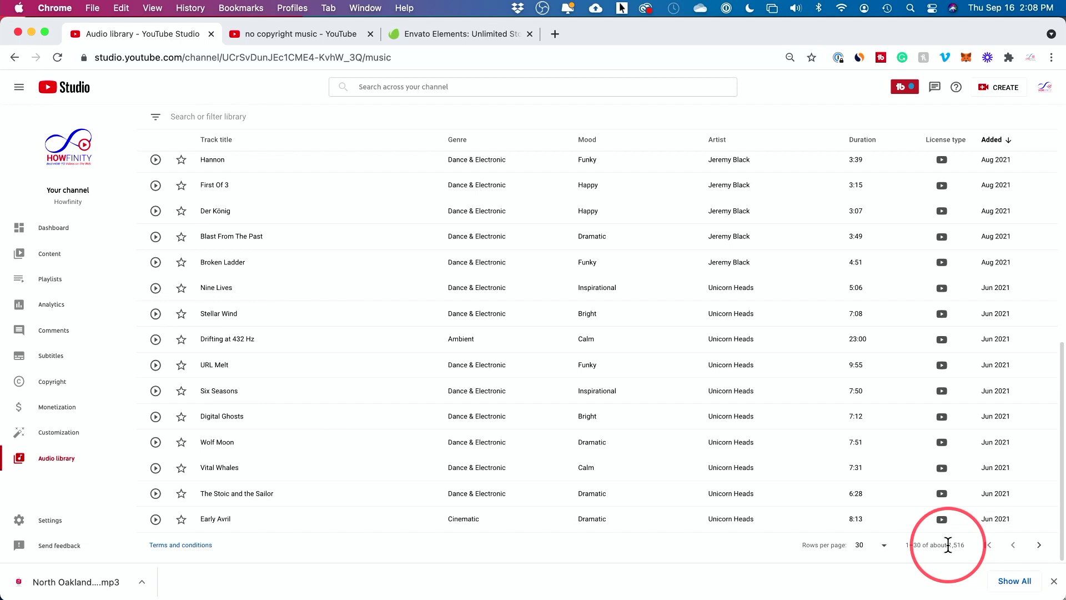
scroll(910, 534, up, 10)
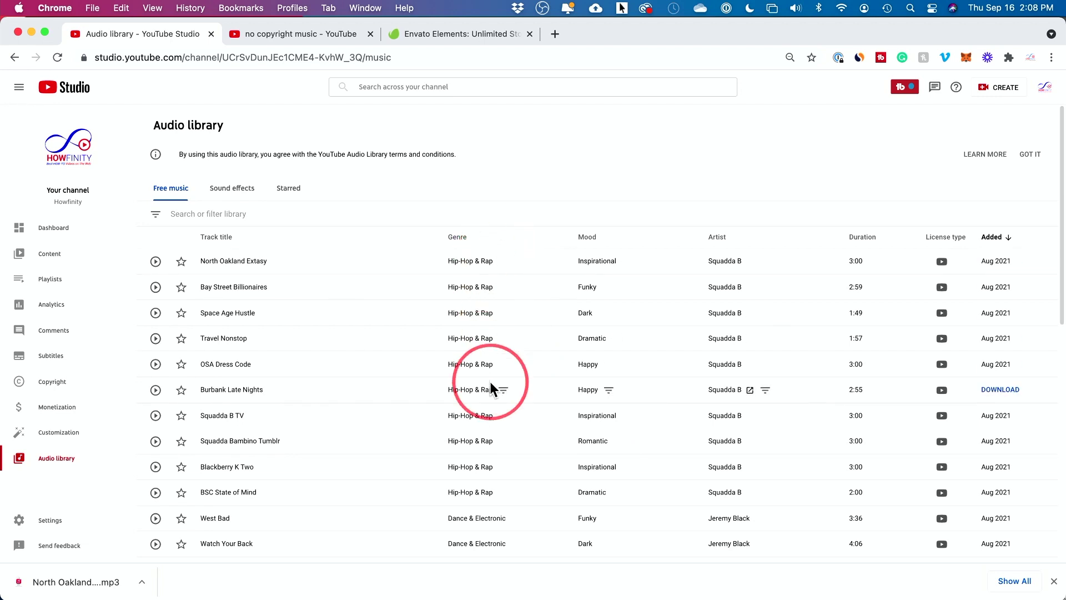
scroll(777, 455, down, 10)
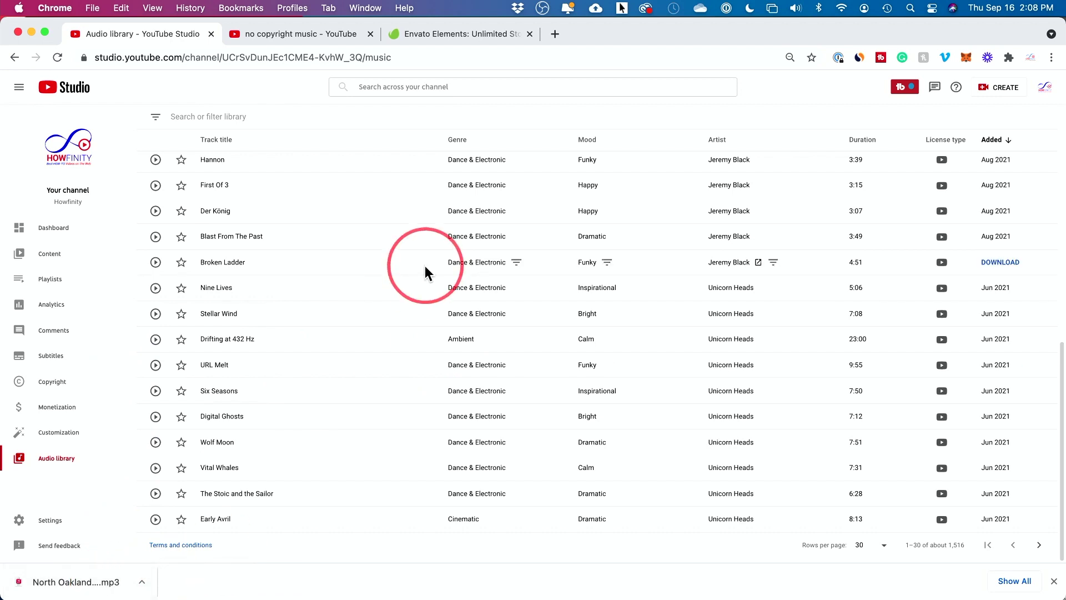
scroll(425, 267, up, 10)
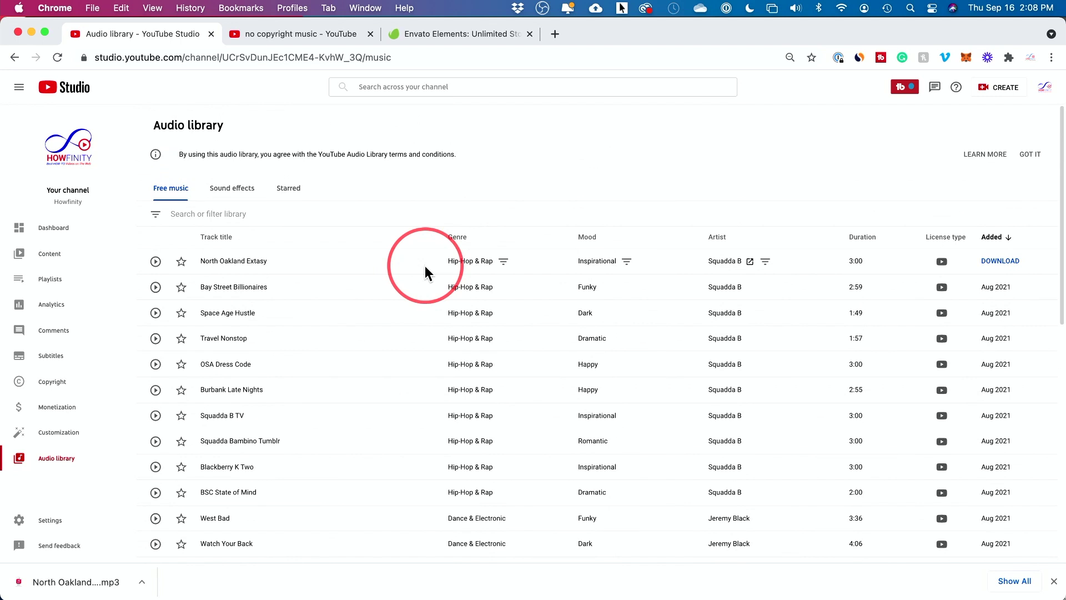
Switch to the YouTube results for "no copyright music" and examine the channels, mixes and playlists offered
click(300, 34)
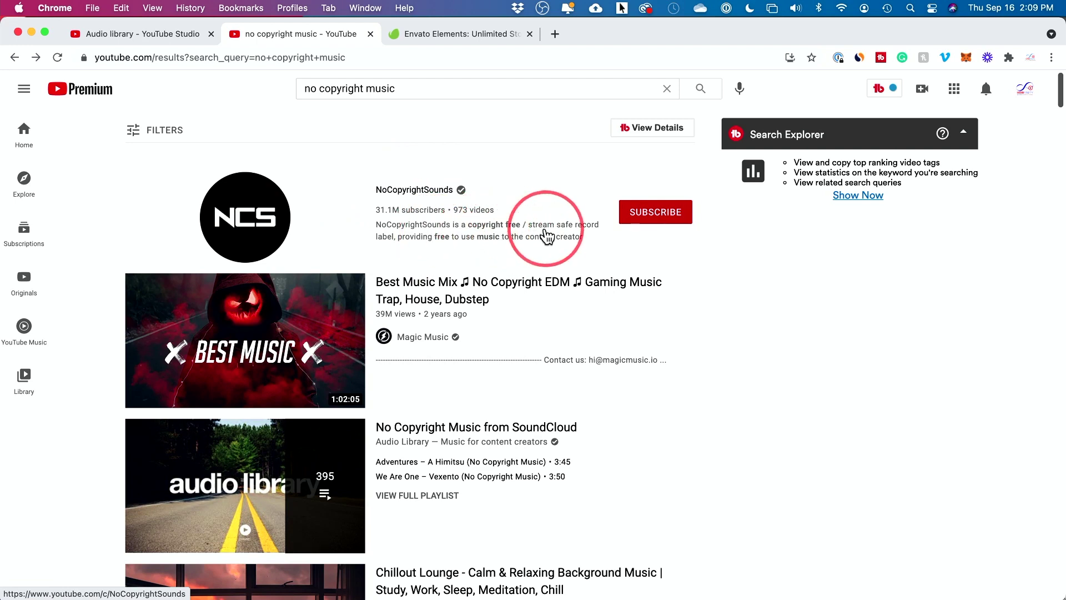
scroll(547, 236, down, 20)
scroll(547, 236, up, 20)
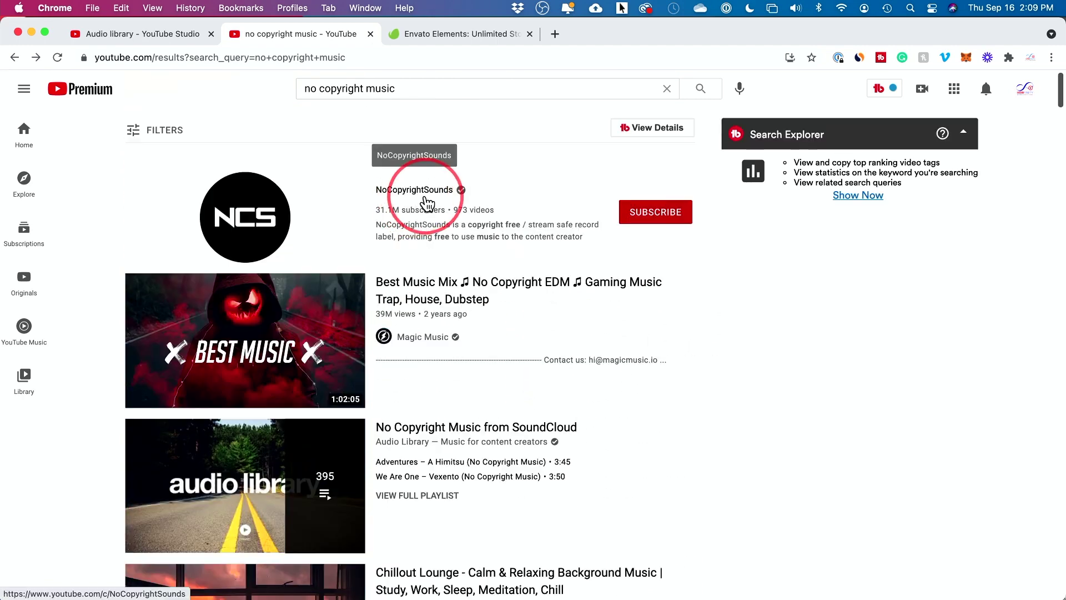
scroll(511, 252, down, 5)
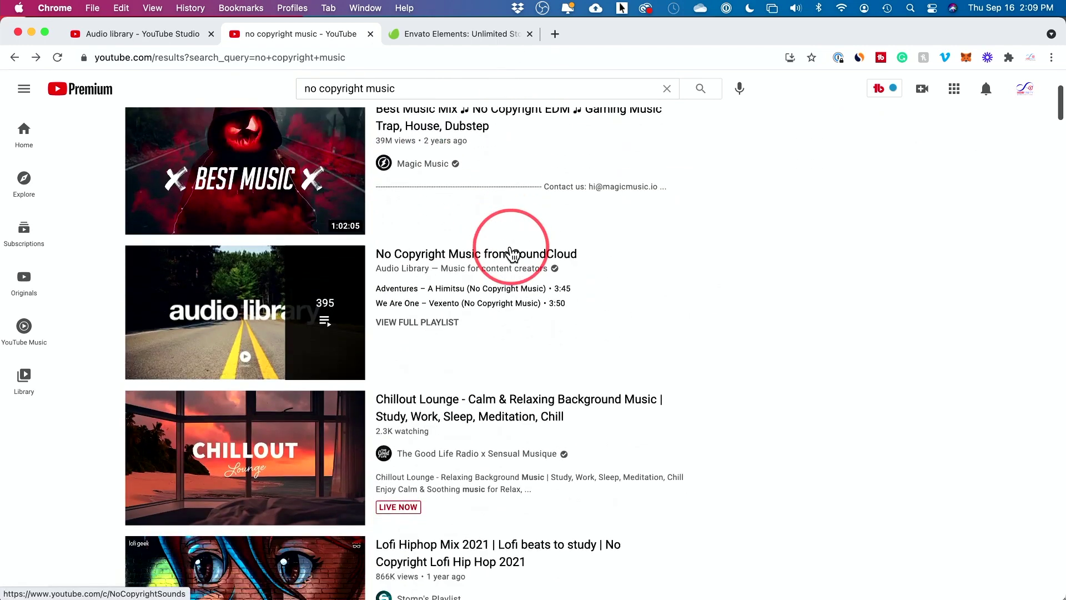
scroll(511, 253, down, 3)
scroll(758, 282, down, 1)
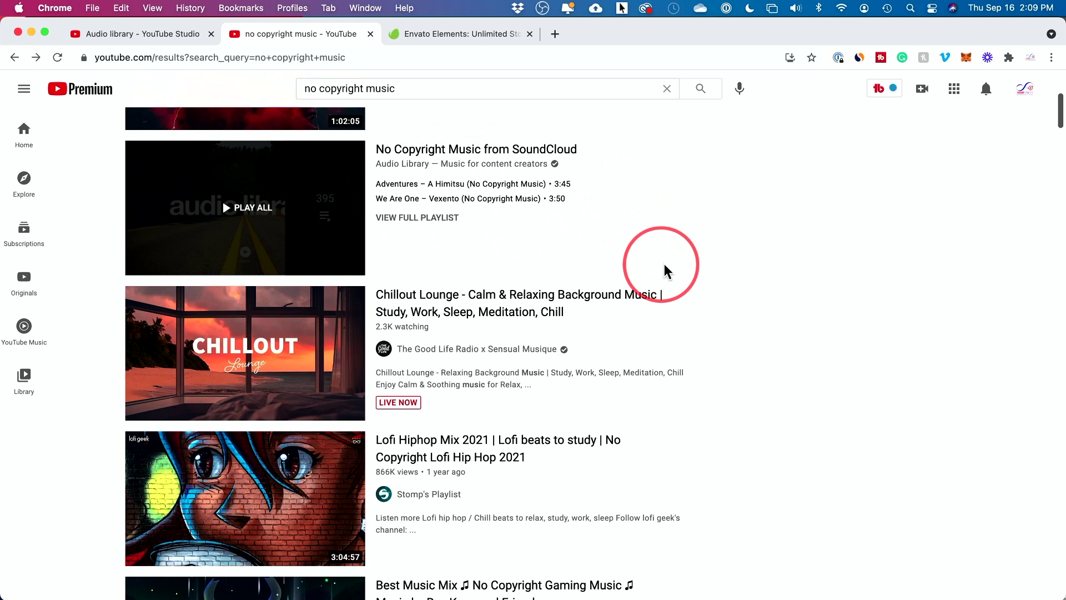
scroll(714, 257, down, 4)
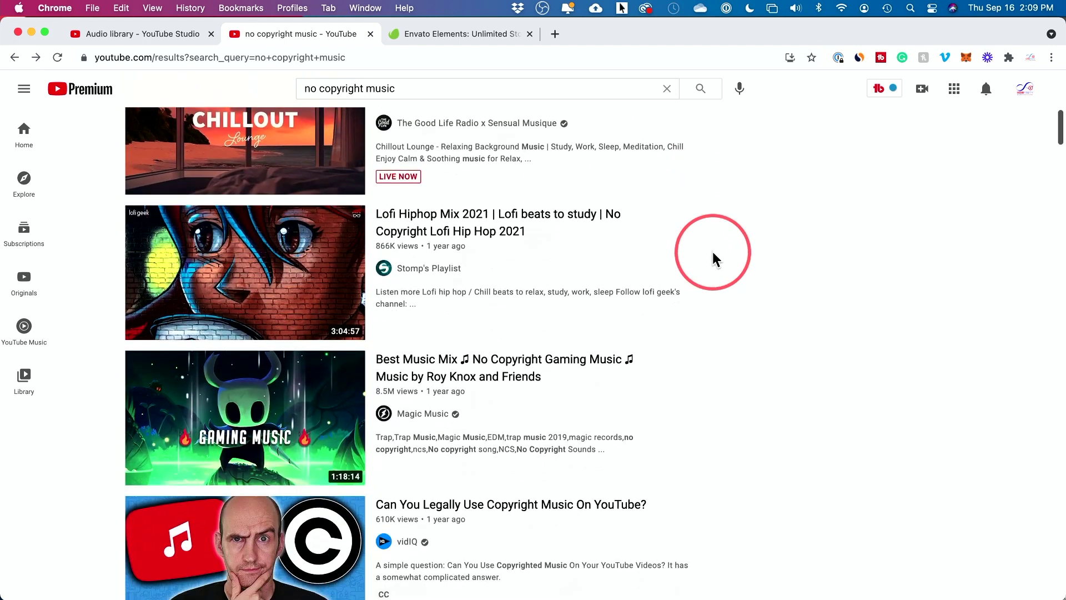
scroll(713, 256, up, 9)
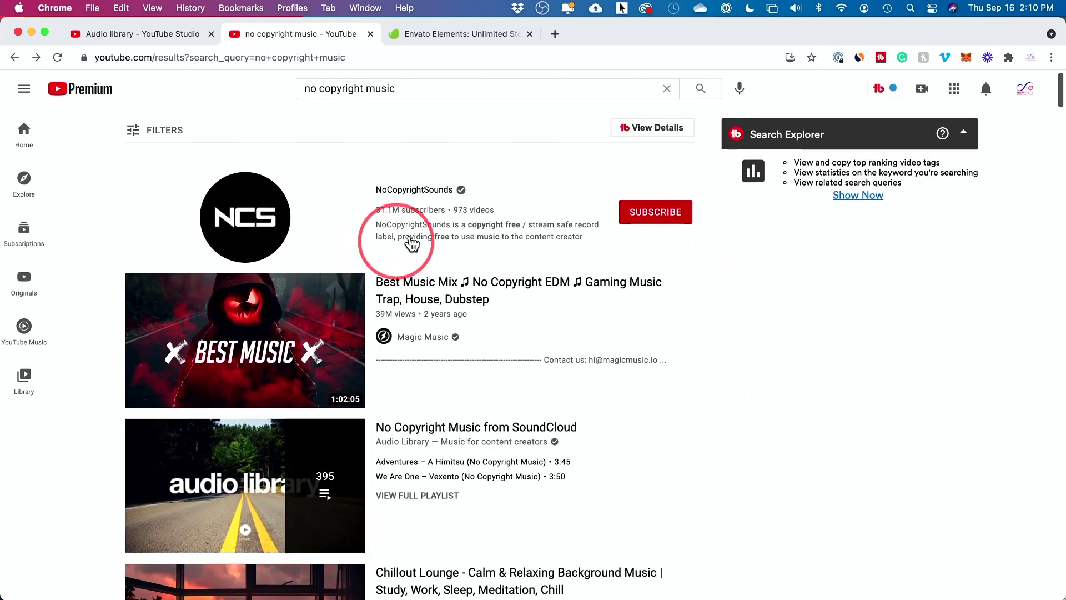
Open "Adventures – A Himitsu (No Copyright Music)" from the SoundCloud playlist result and look over its video page
scroll(760, 344, down, 4)
click(493, 274)
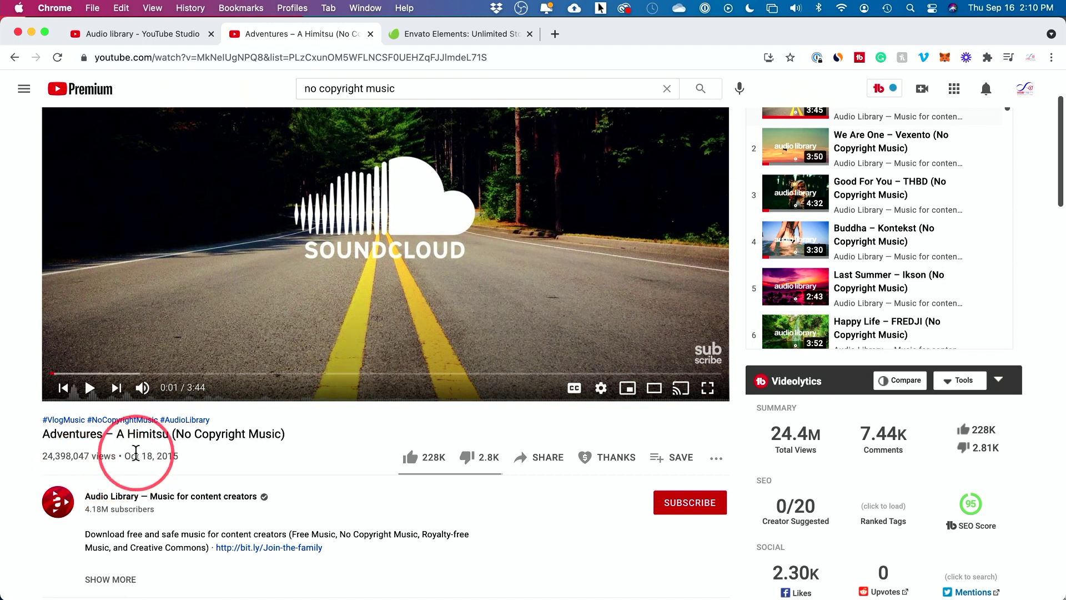
scroll(136, 450, up, 4)
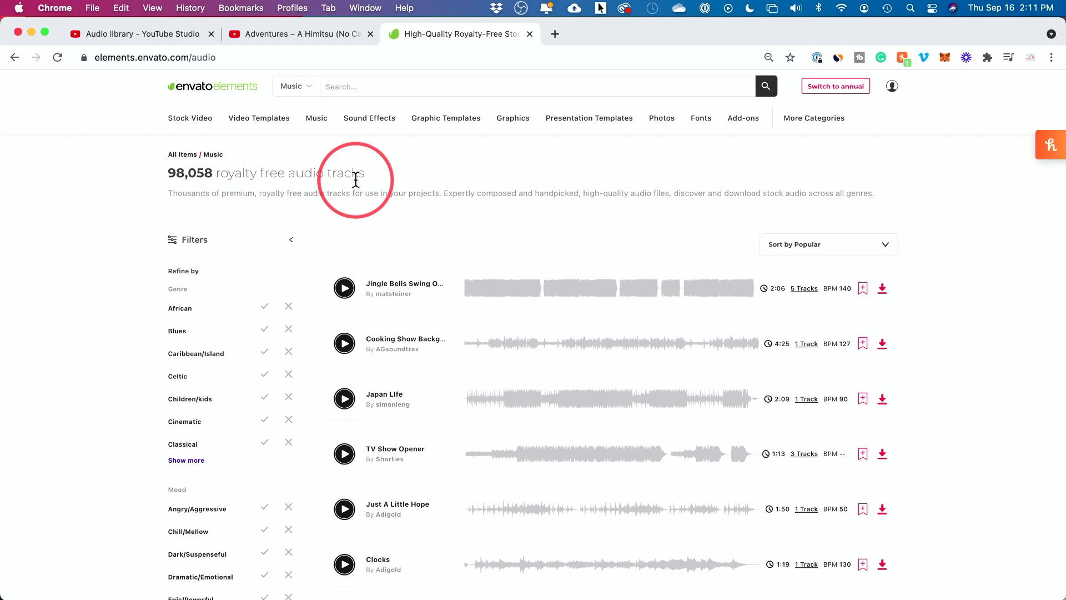
Review the genre, mood and instrument filters and the sort options in the Envato Elements music catalogue
scroll(112, 237, down, 3)
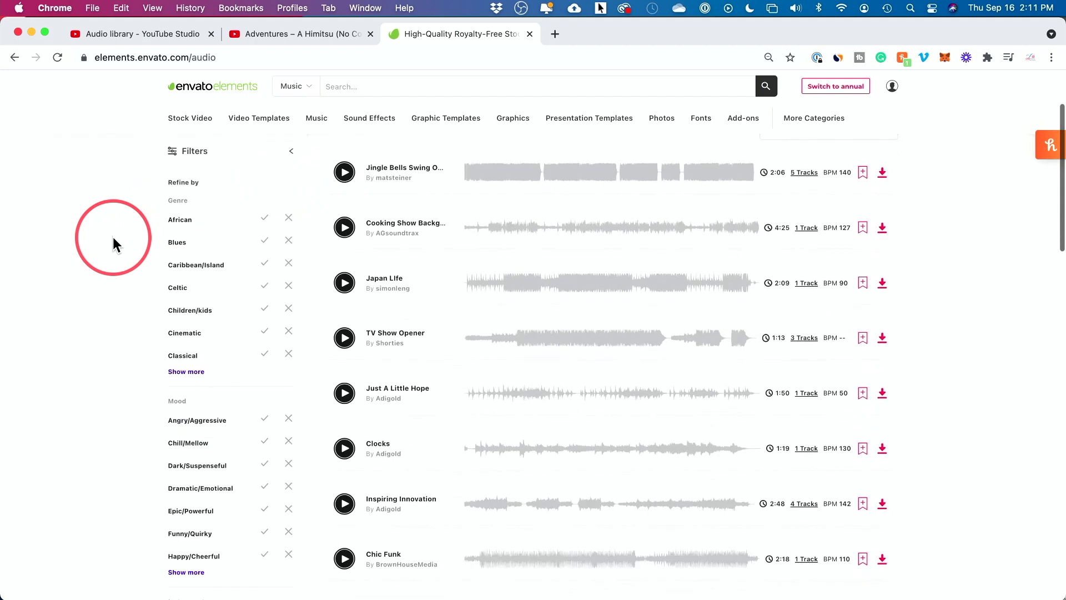
scroll(189, 288, down, 5)
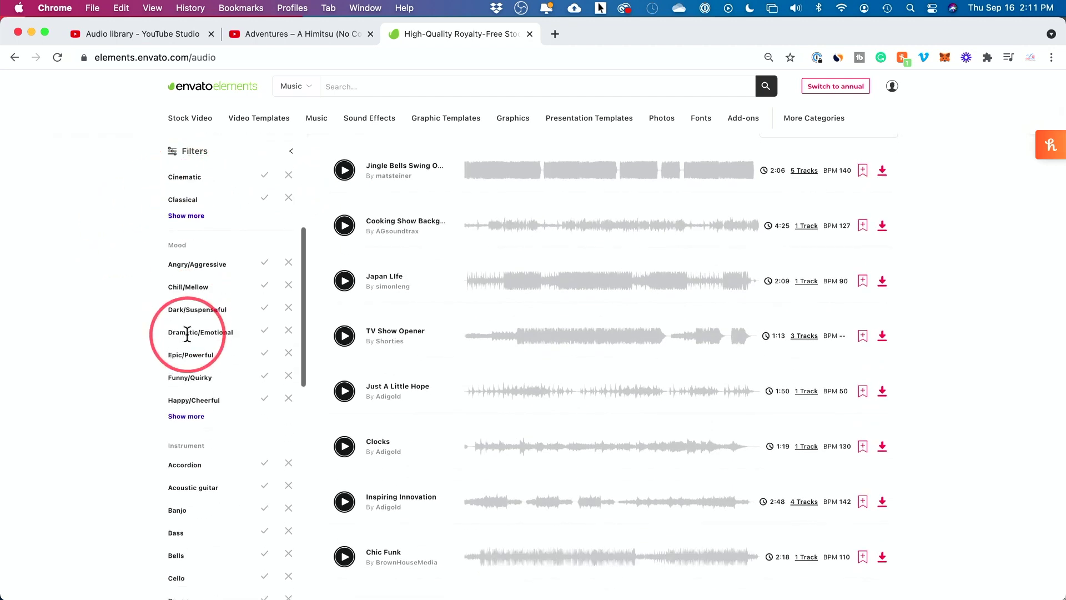
scroll(461, 306, up, 4)
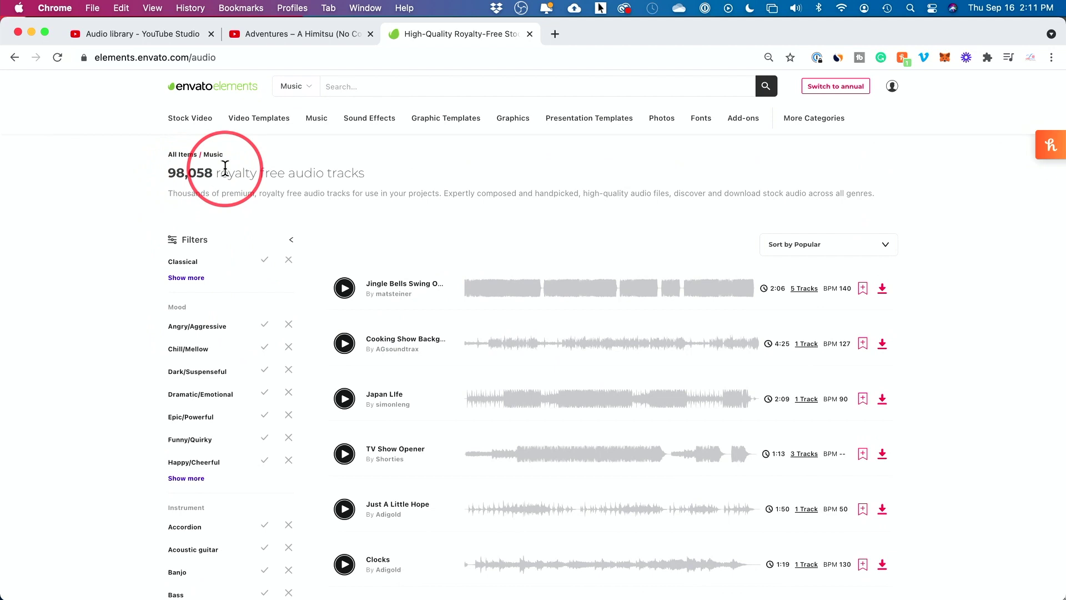
click(802, 247)
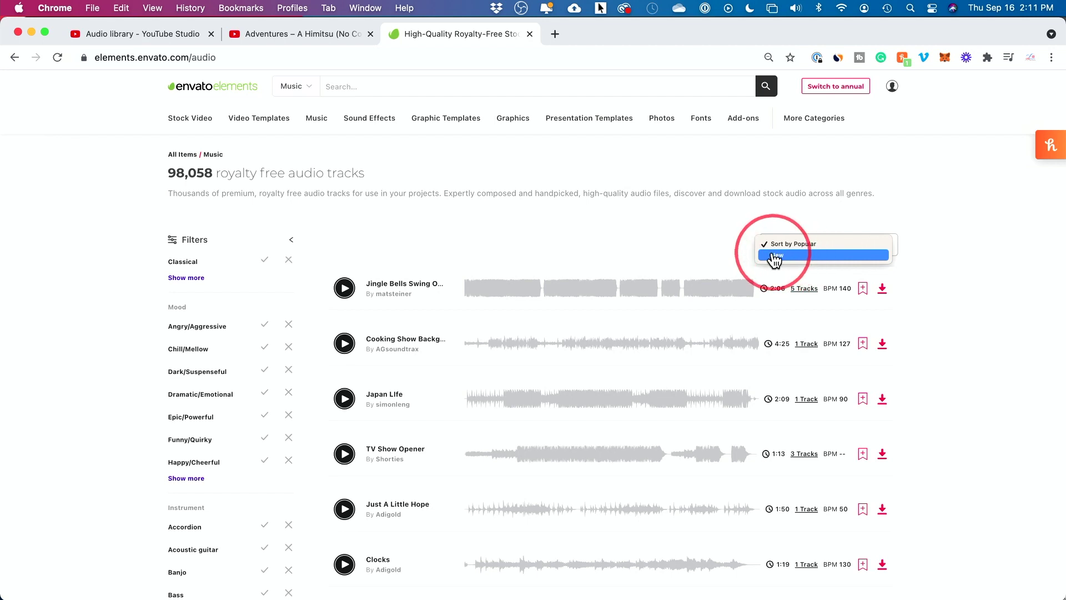
click(815, 218)
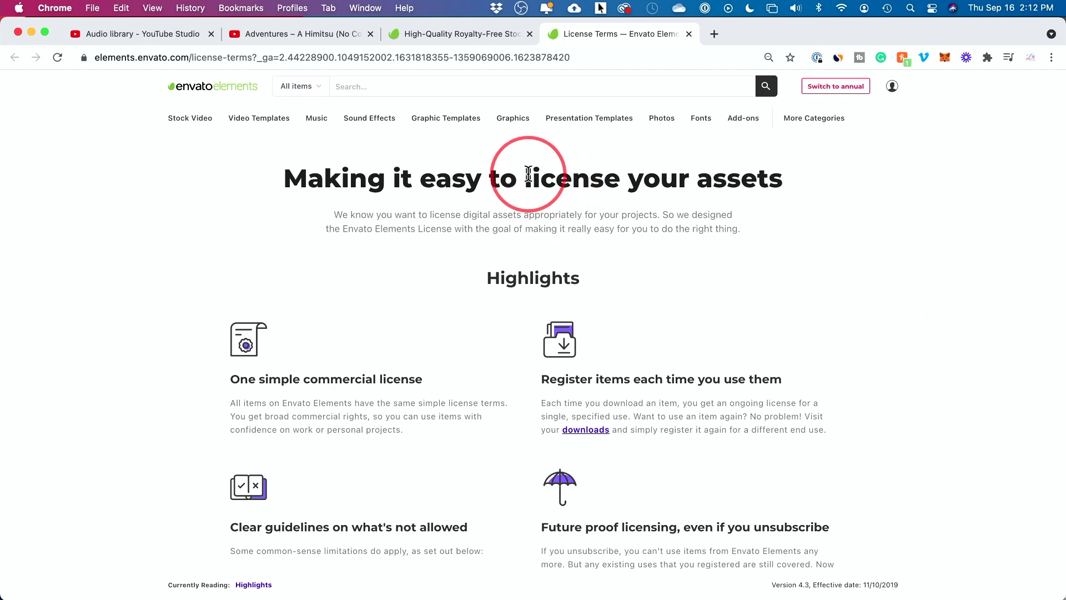
Read the Envato Elements license terms, highlighting "license" in the main heading and the "One simple commercial license" heading
drag(526, 178, 613, 179)
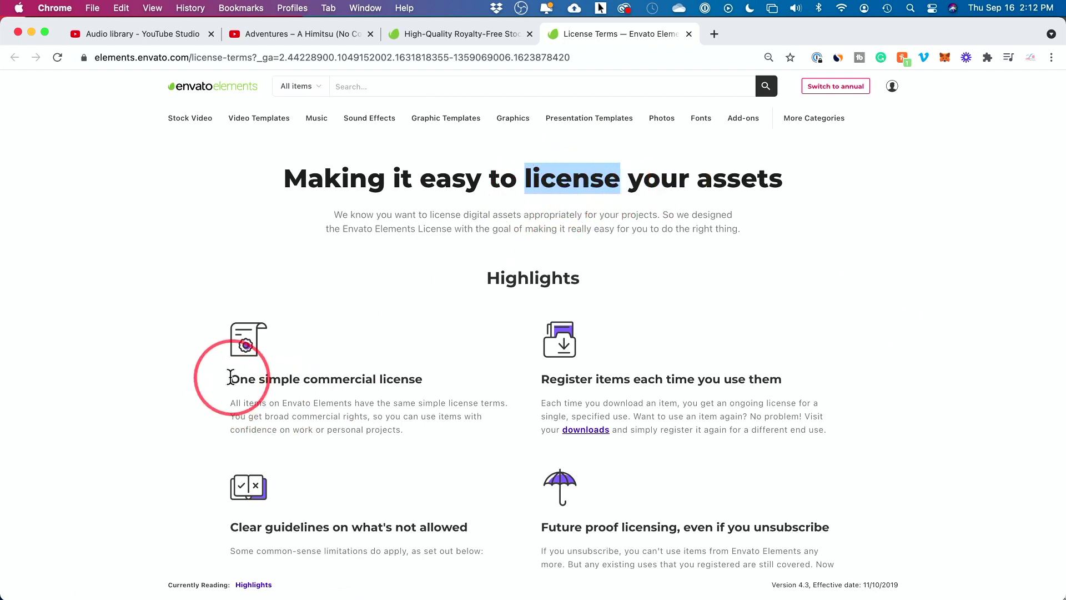
drag(228, 380, 455, 385)
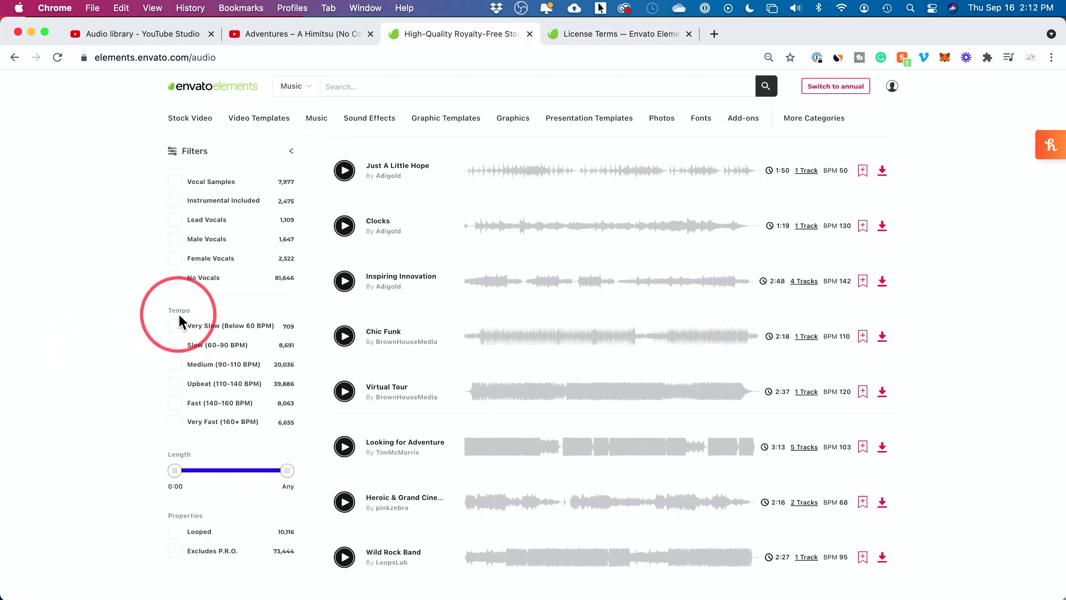
Filter the Envato Elements music tracks to the Slow (60-90 BPM) tempo with No Vocals
click(177, 349)
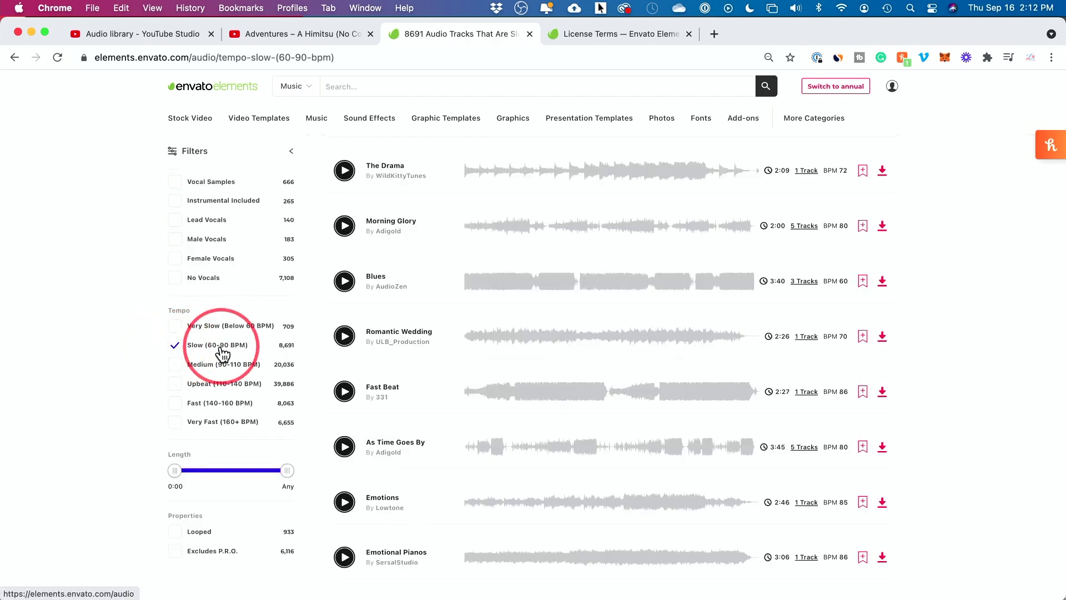
click(176, 279)
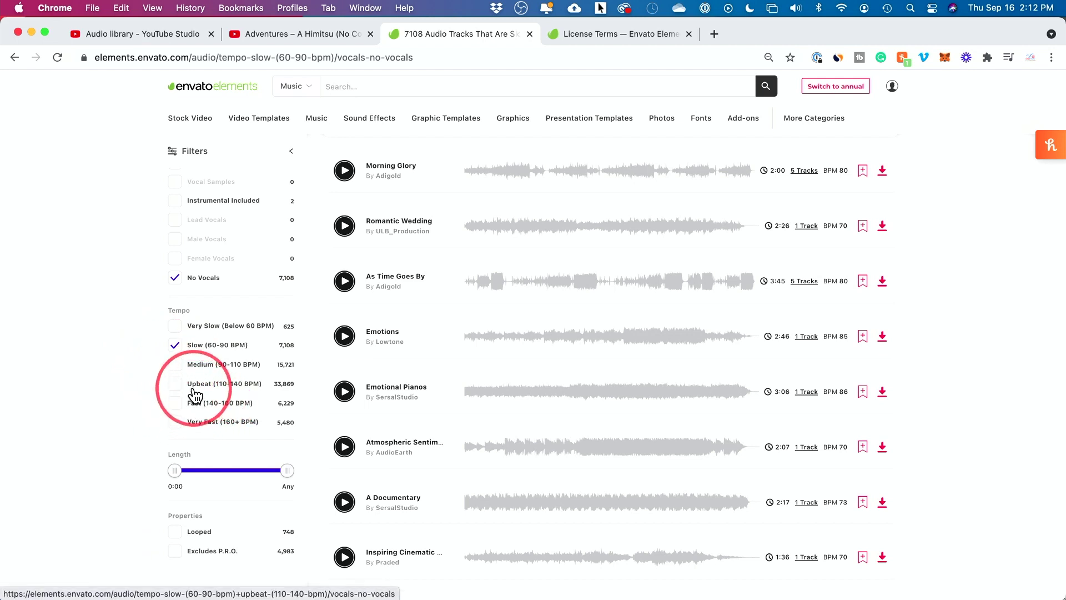
scroll(217, 396, up, 4)
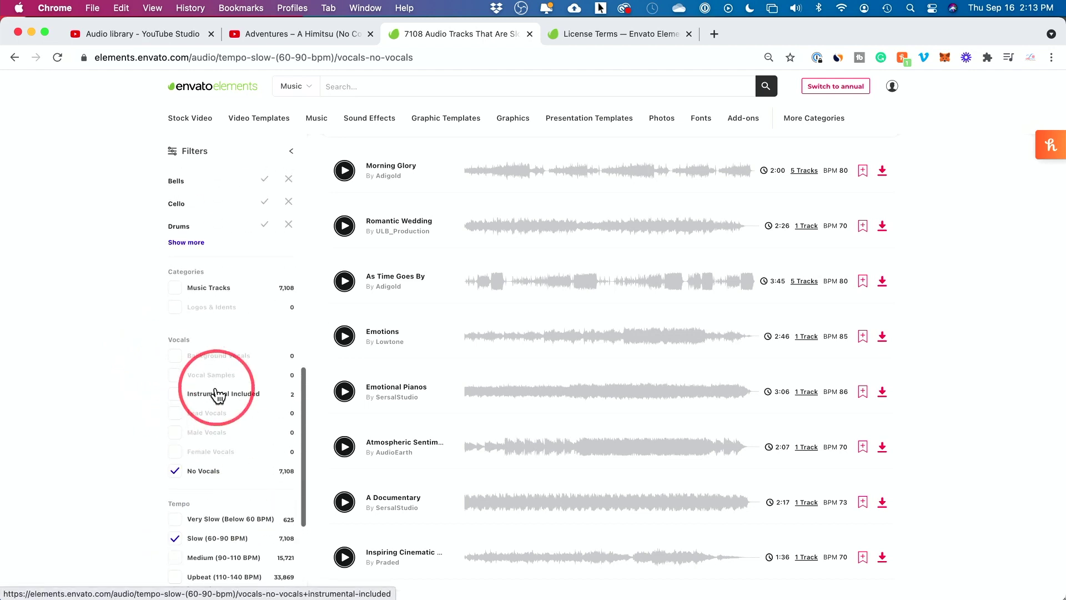
scroll(216, 396, up, 10)
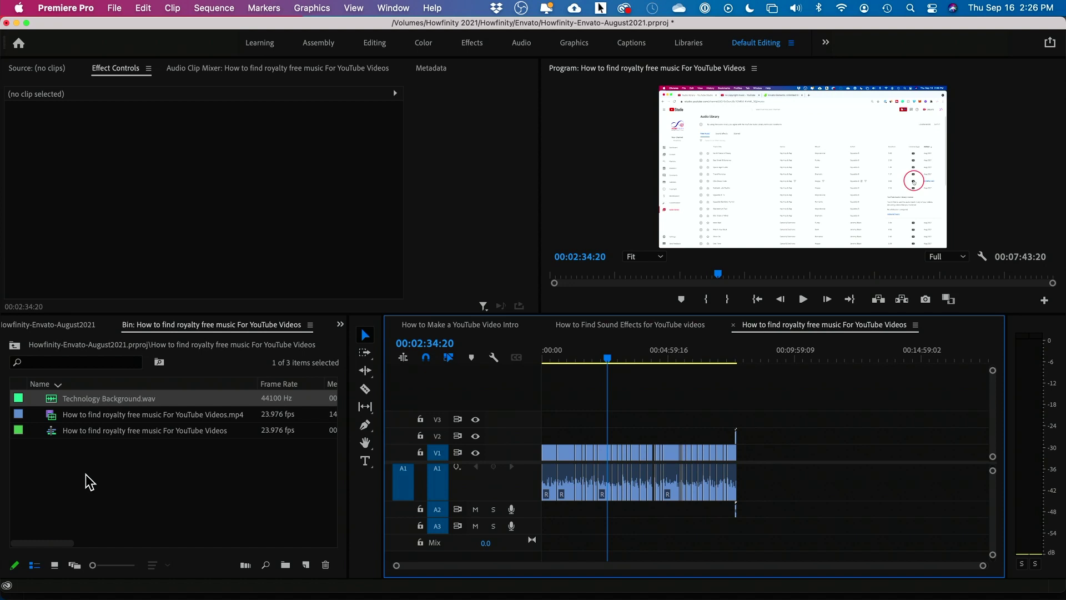
Place Technology Background.wav at the start of audio track A3, enlarge the track, and lower the clip's volume to about -31 dB
drag(53, 404, 541, 526)
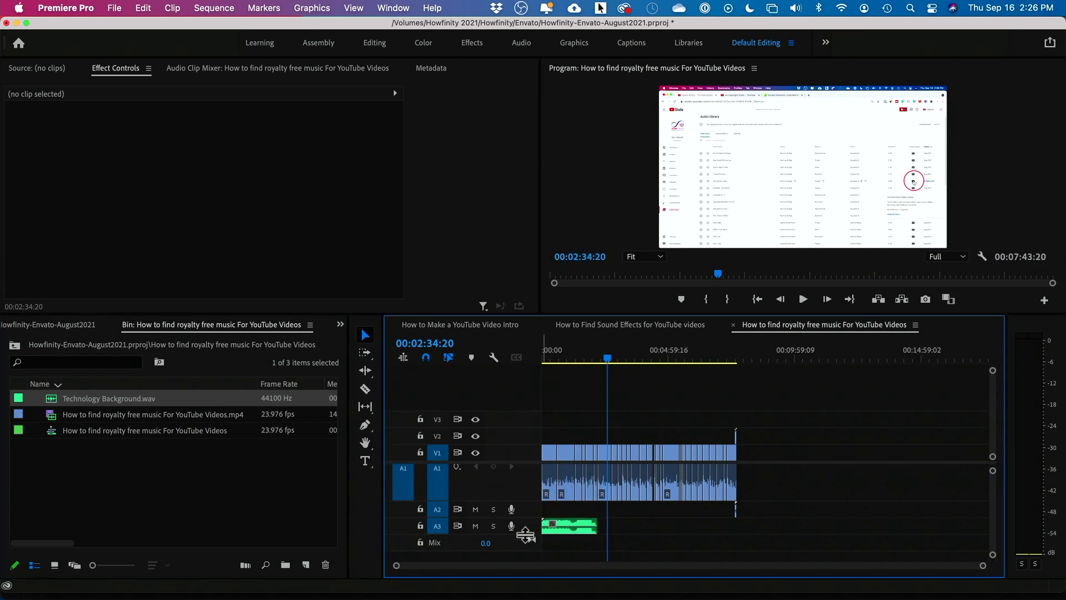
double_click(507, 536)
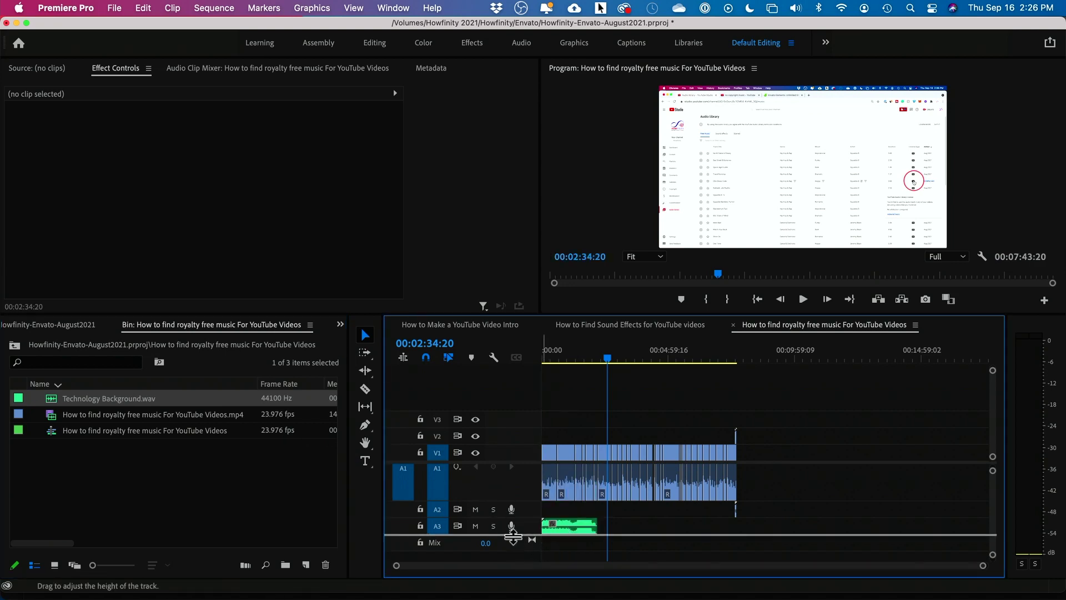
drag(578, 534, 581, 543)
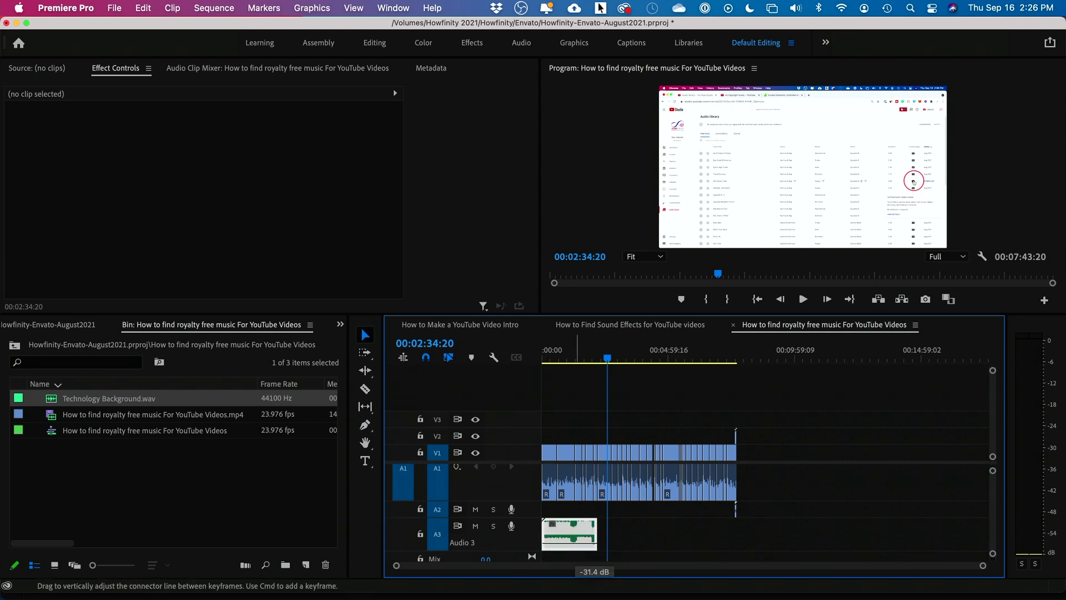
drag(580, 543, 580, 544)
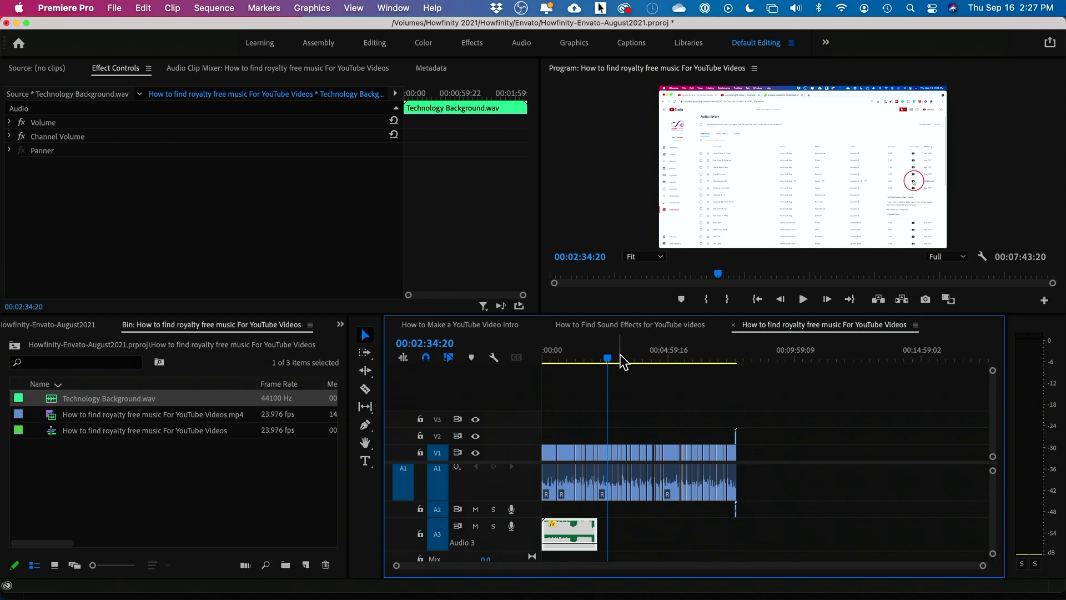
Apply the default transition at the end edit point of the Technology Background clip on track A3
click(595, 528)
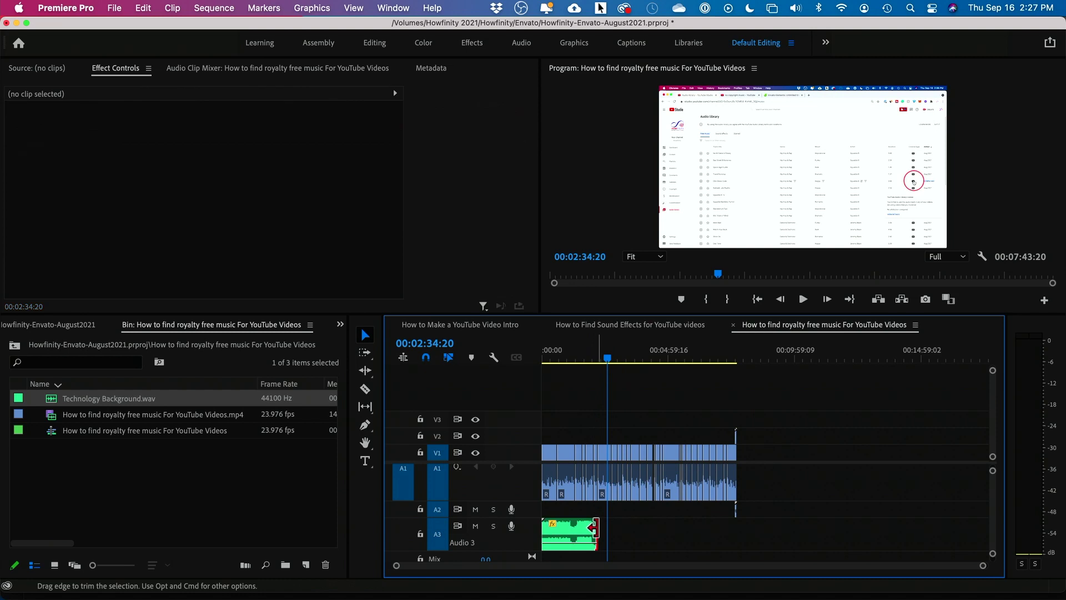
right_click(593, 528)
click(659, 572)
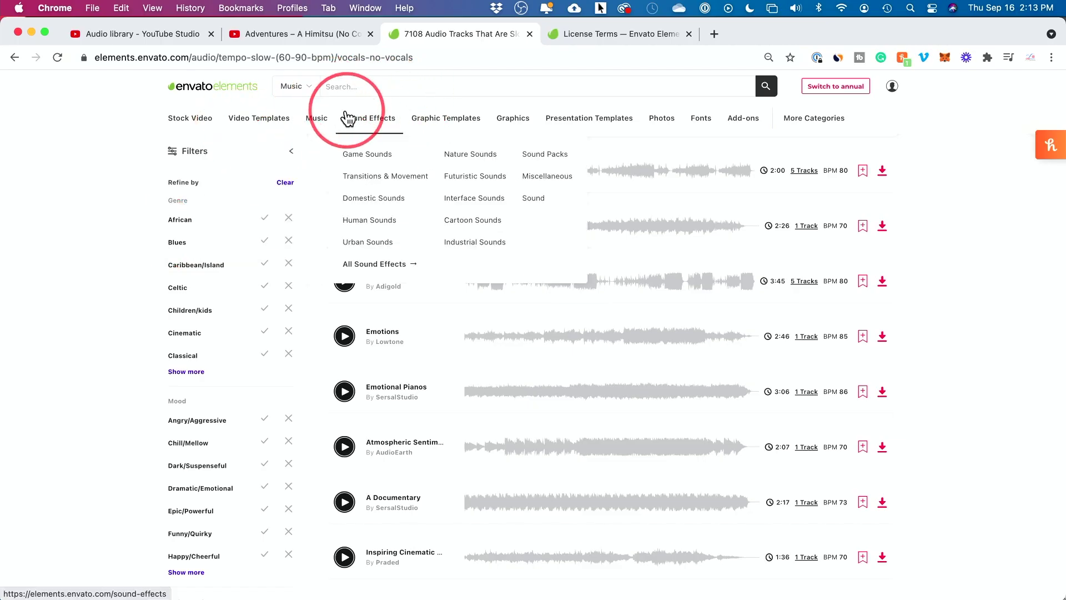
Switch to Chrome and browse the Sound Effects, Graphics, Video Templates, Stock Video, Photos and additional categories on Envato Elements
mouse_move(371, 117)
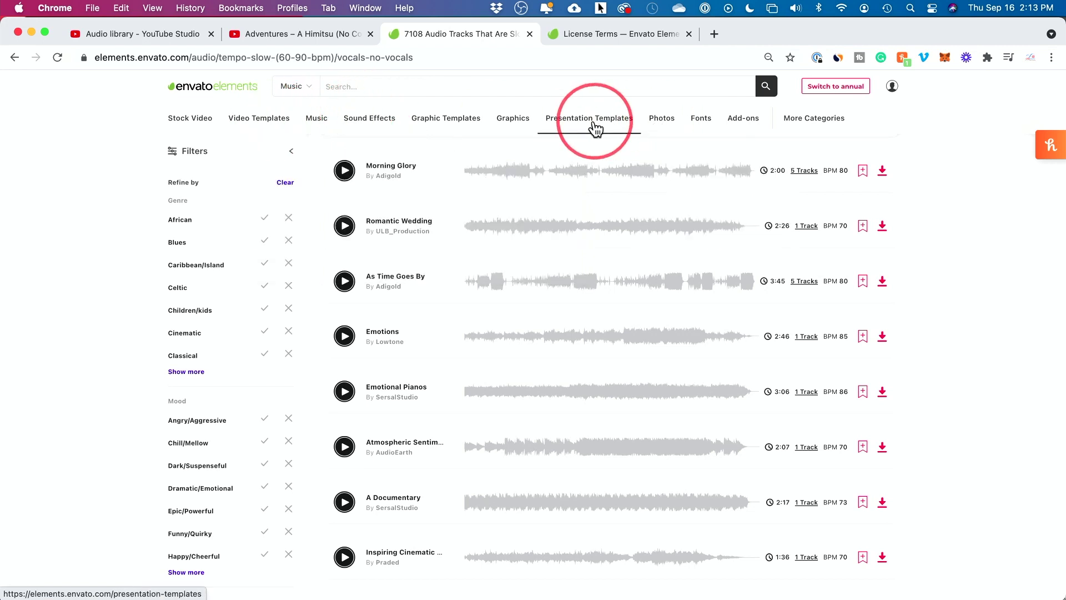
click(515, 125)
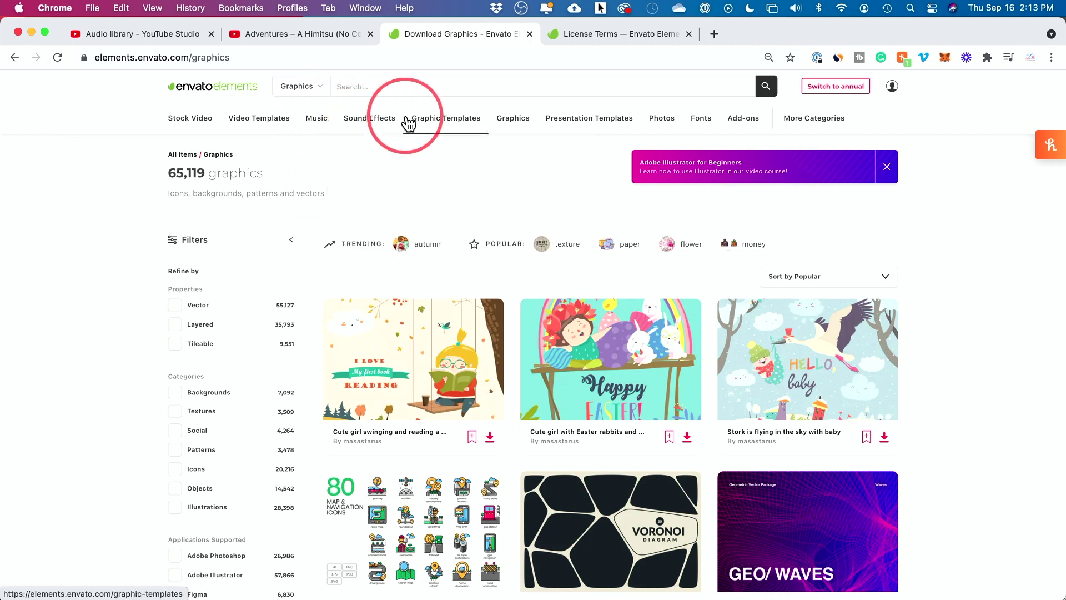
click(261, 123)
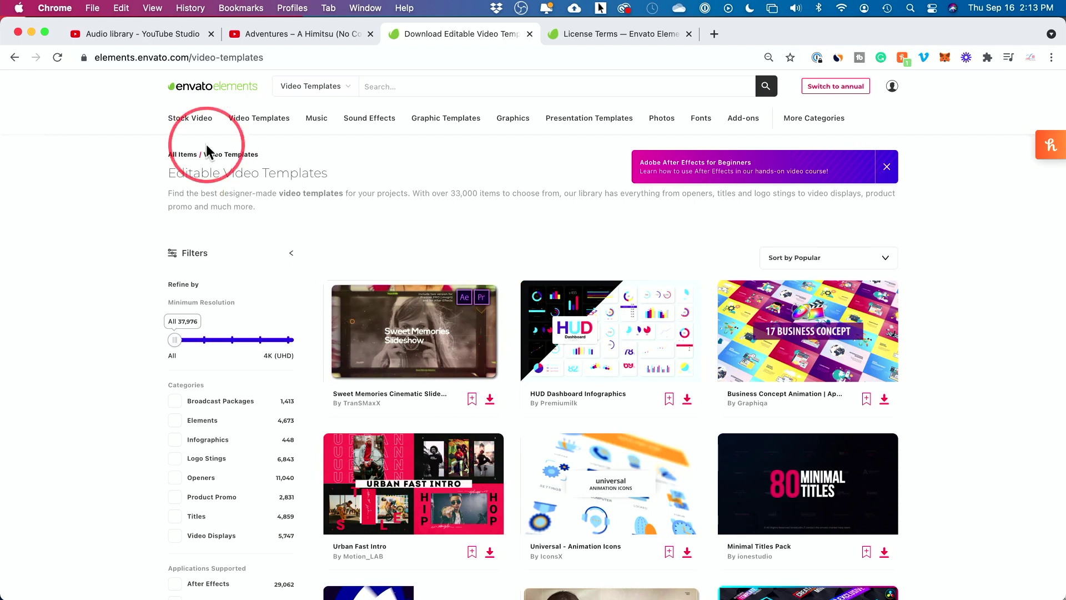
click(194, 119)
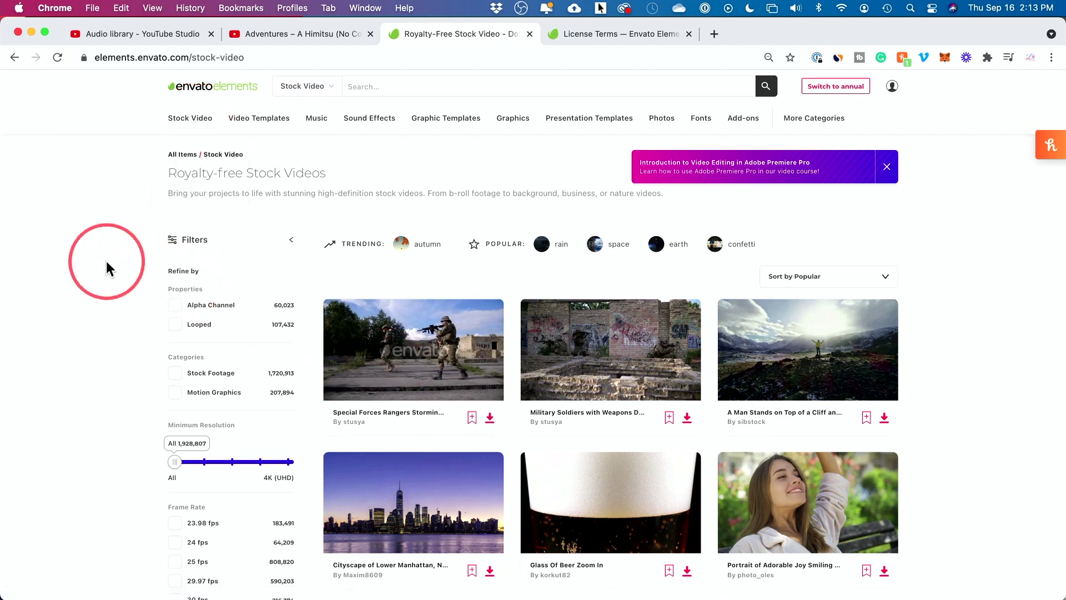
click(666, 118)
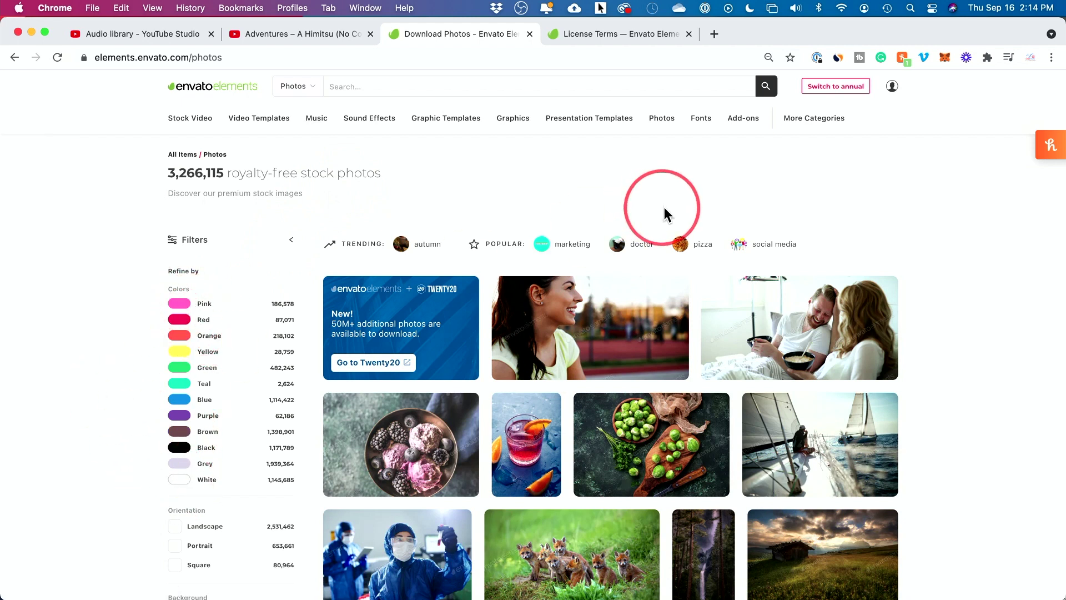
mouse_move(808, 128)
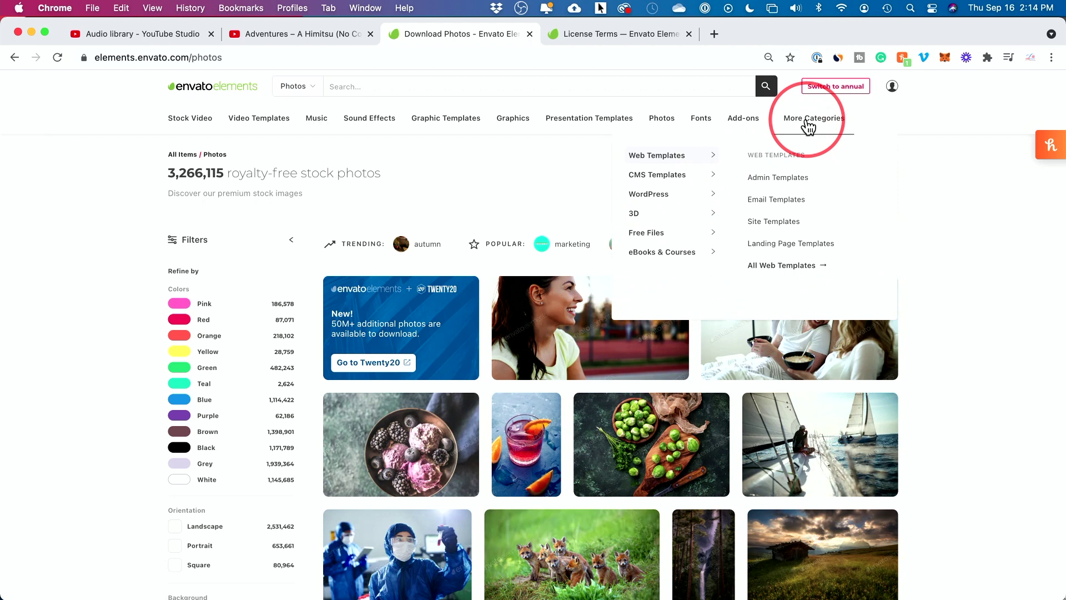